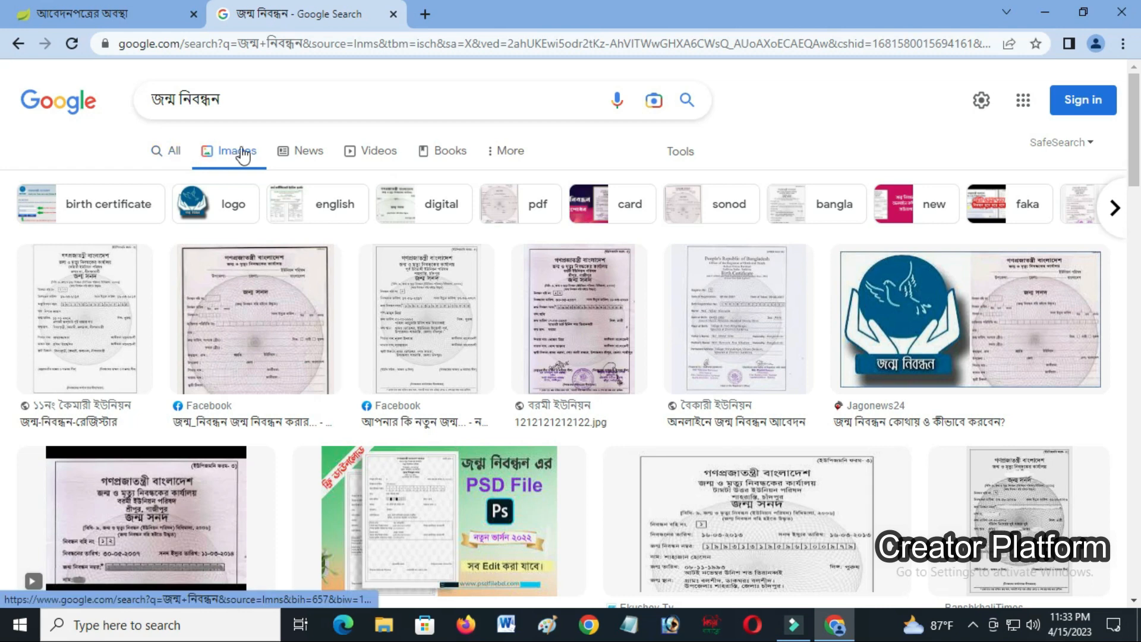
# - Scroll back up and switch among the All, News and Images results for জন্ম নিবন্ধন
pyautogui.moveTo(1134, 163); pyautogui.dragTo(1103, 317)
pyautogui.scroll(10, 713, 356)
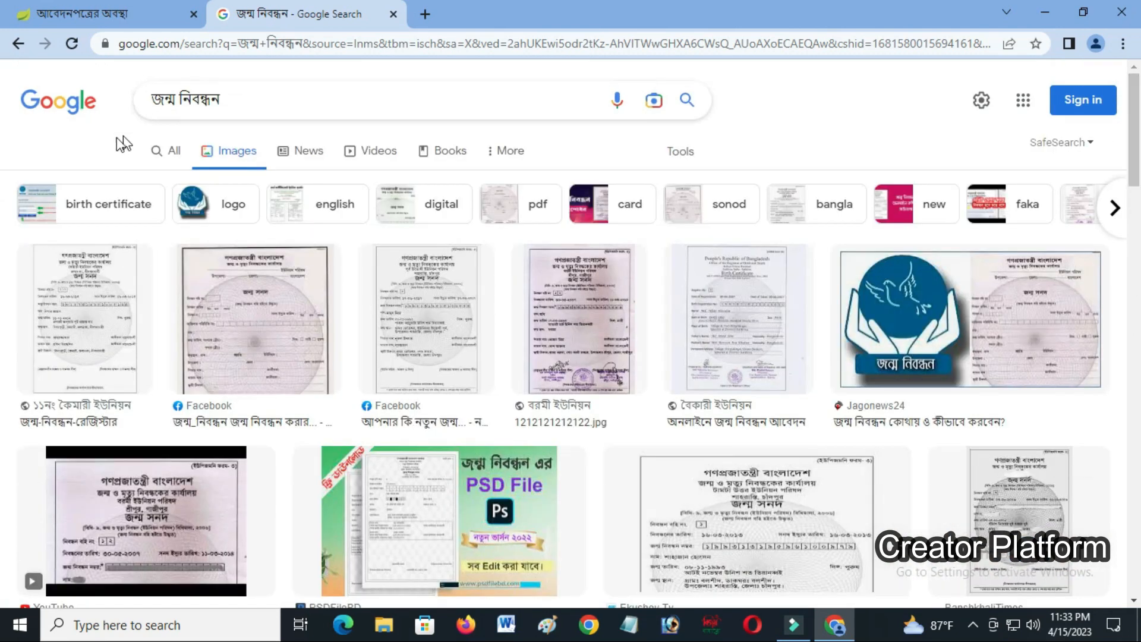
pyautogui.click(171, 156)
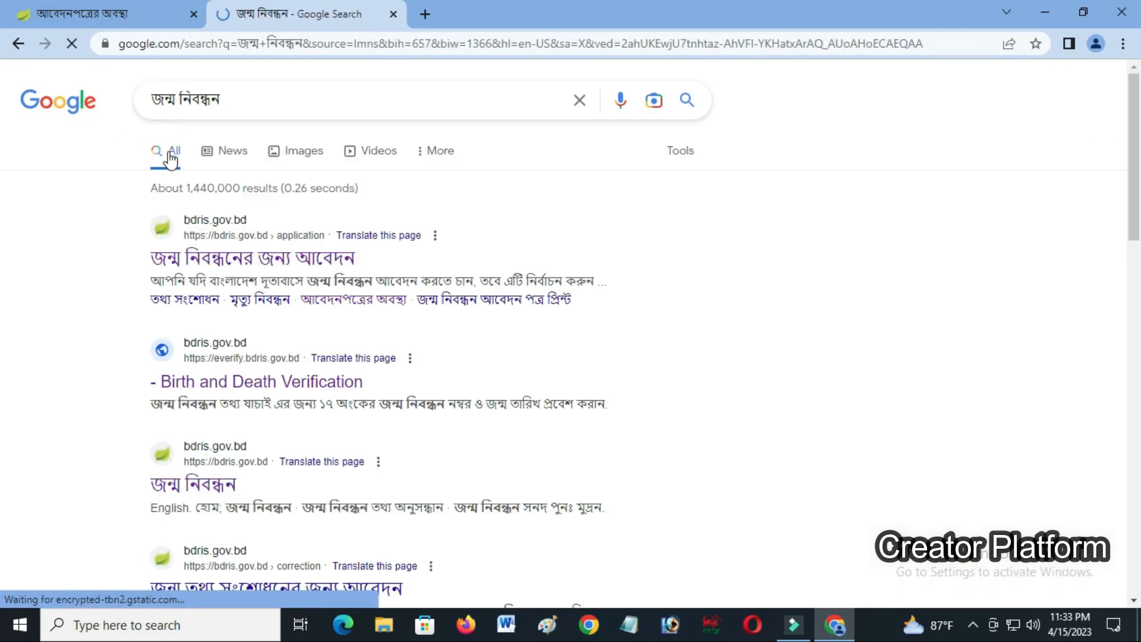
pyautogui.click(223, 152)
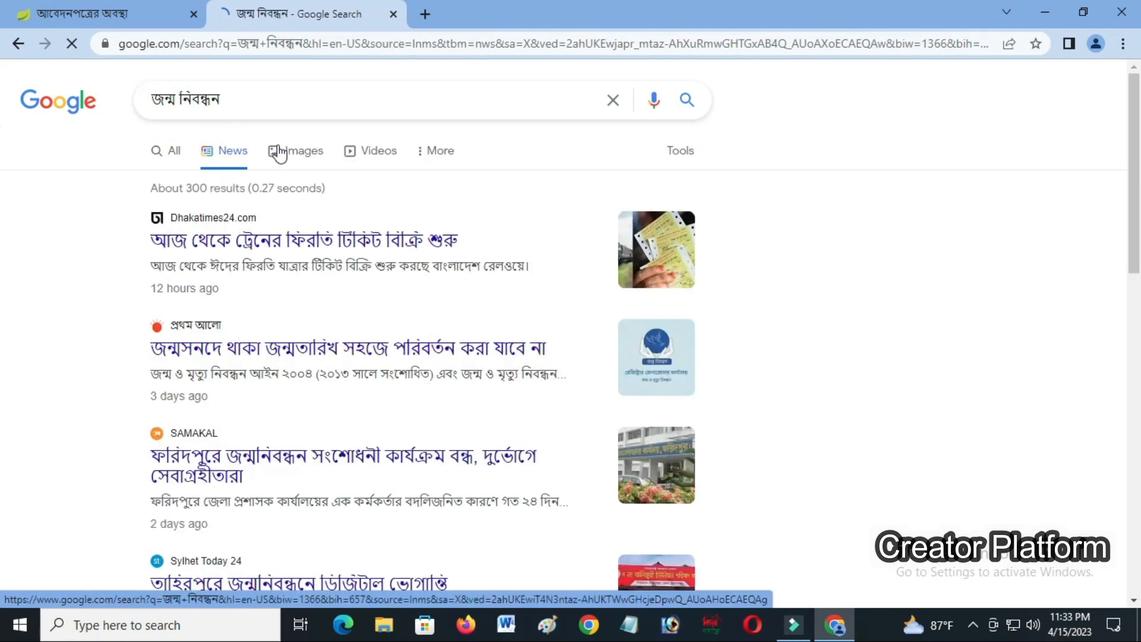
pyautogui.click(284, 153)
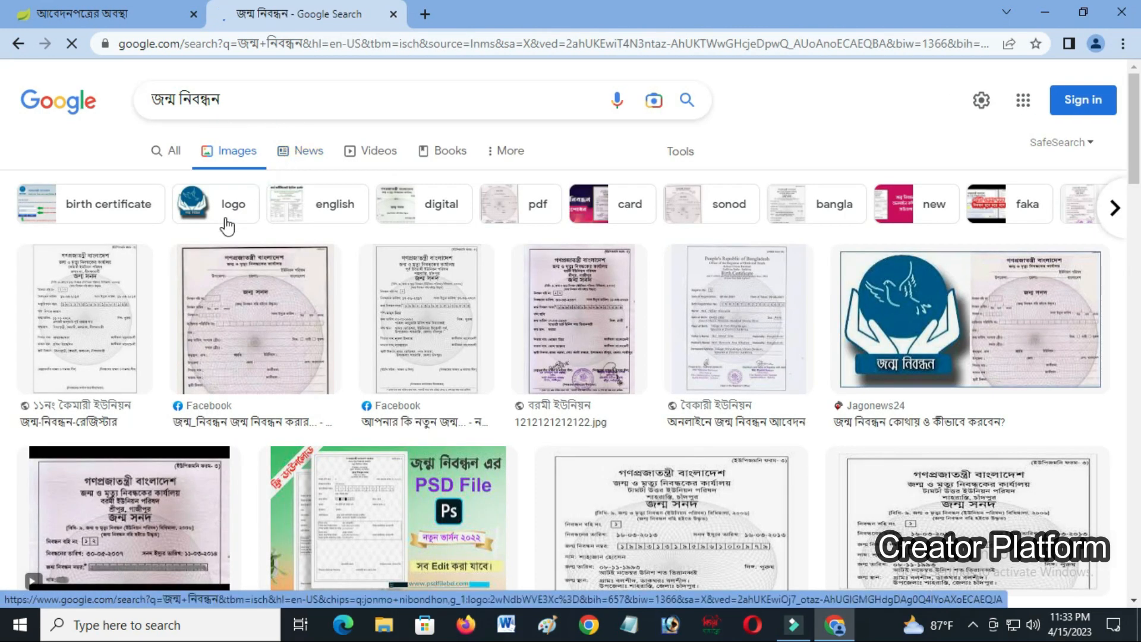
# - Filter the image results to logos and preview the first dove logo
pyautogui.click(226, 215)
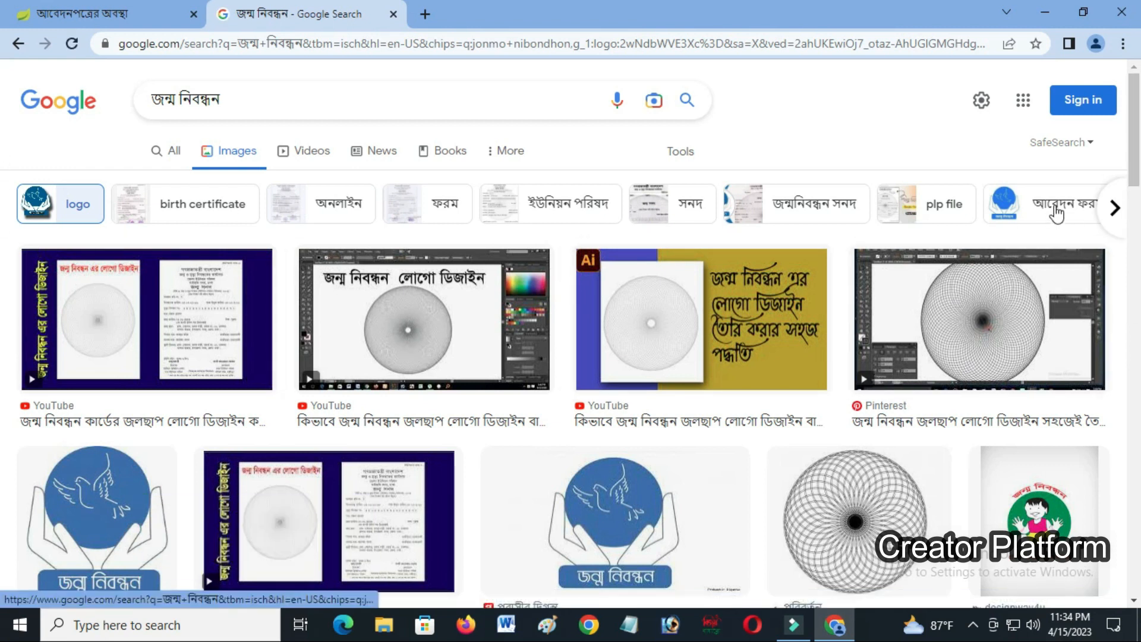
pyautogui.scroll(-5, 94, 184)
pyautogui.click(94, 184)
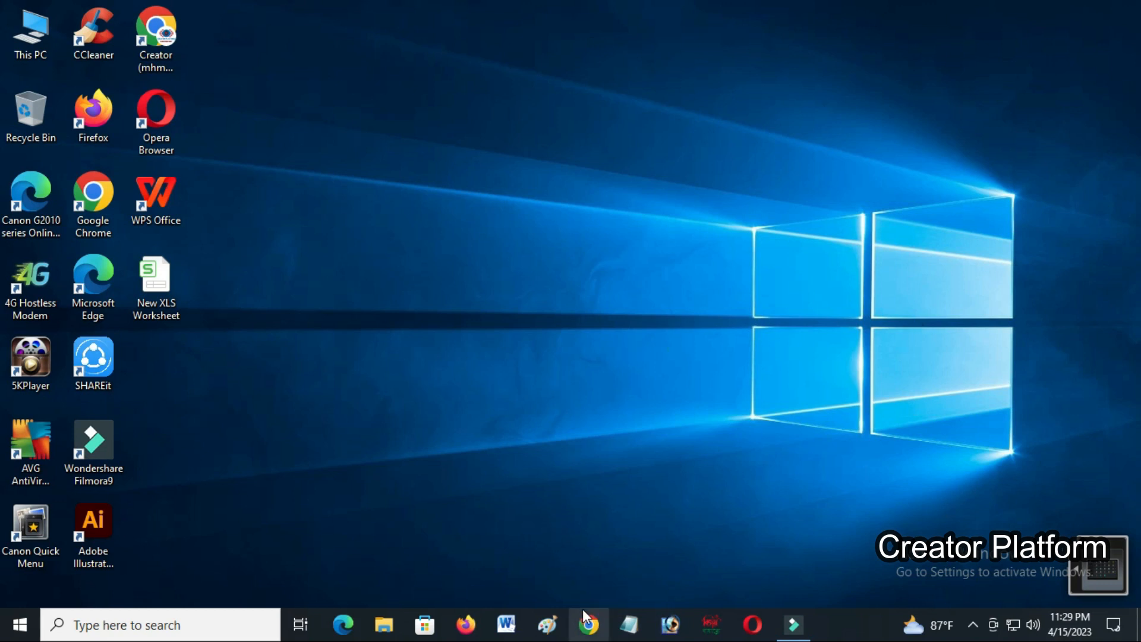
# - Open Chrome and run a Google search for জন্ম নিবন্ধন
pyautogui.click(589, 622)
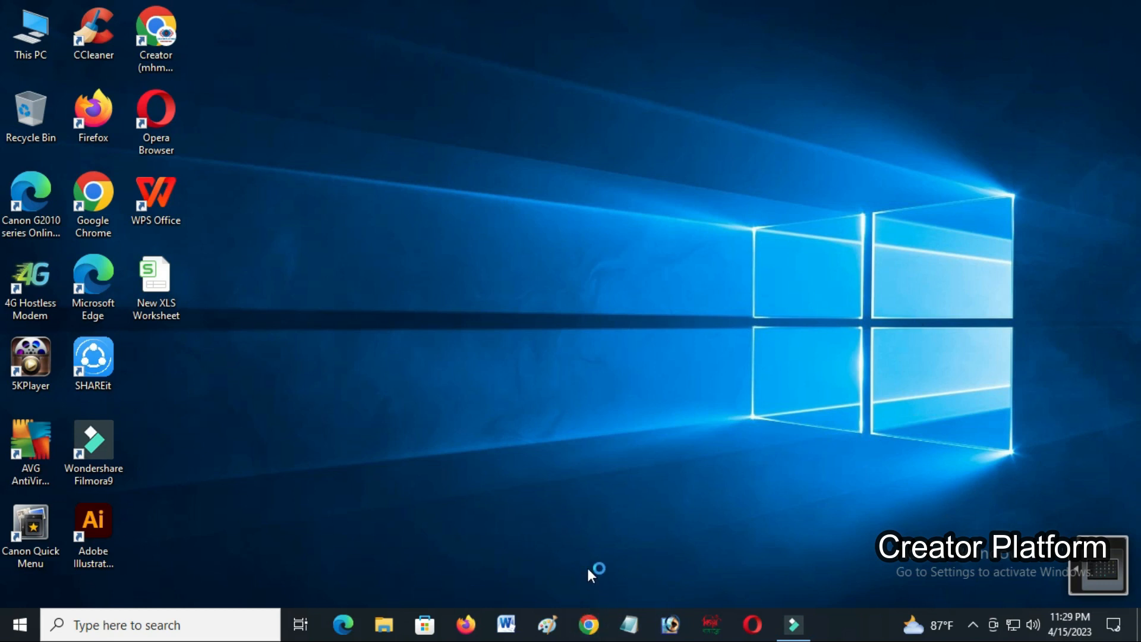
pyautogui.click(487, 357)
pyautogui.write('u')
pyautogui.press('BackSpace')
pyautogui.write('জ')
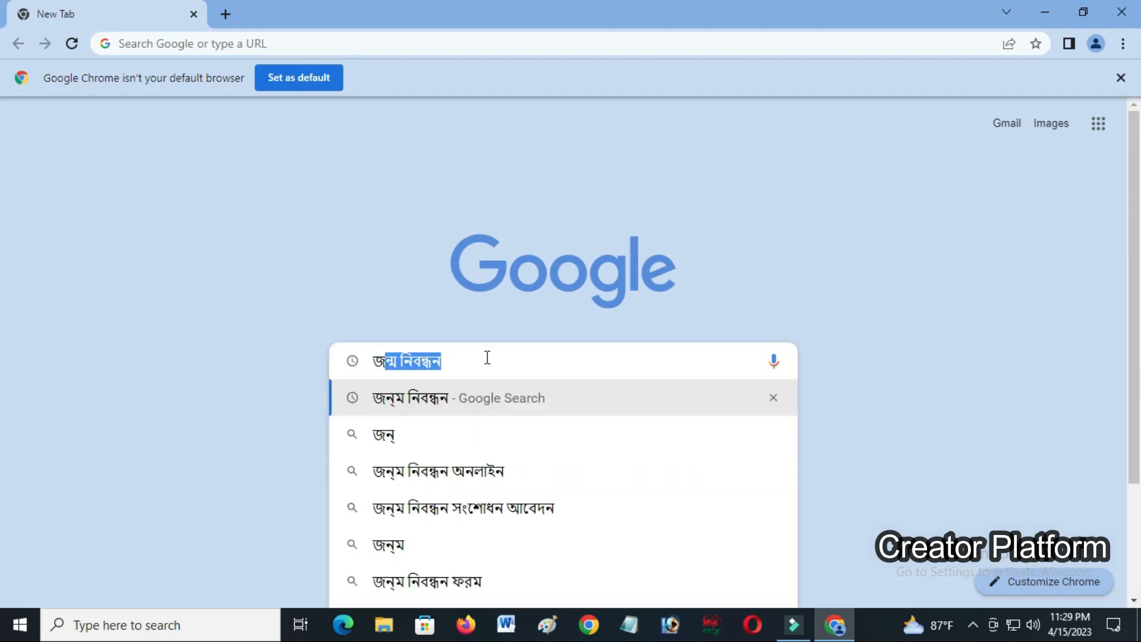
pyautogui.write('ন্ম')
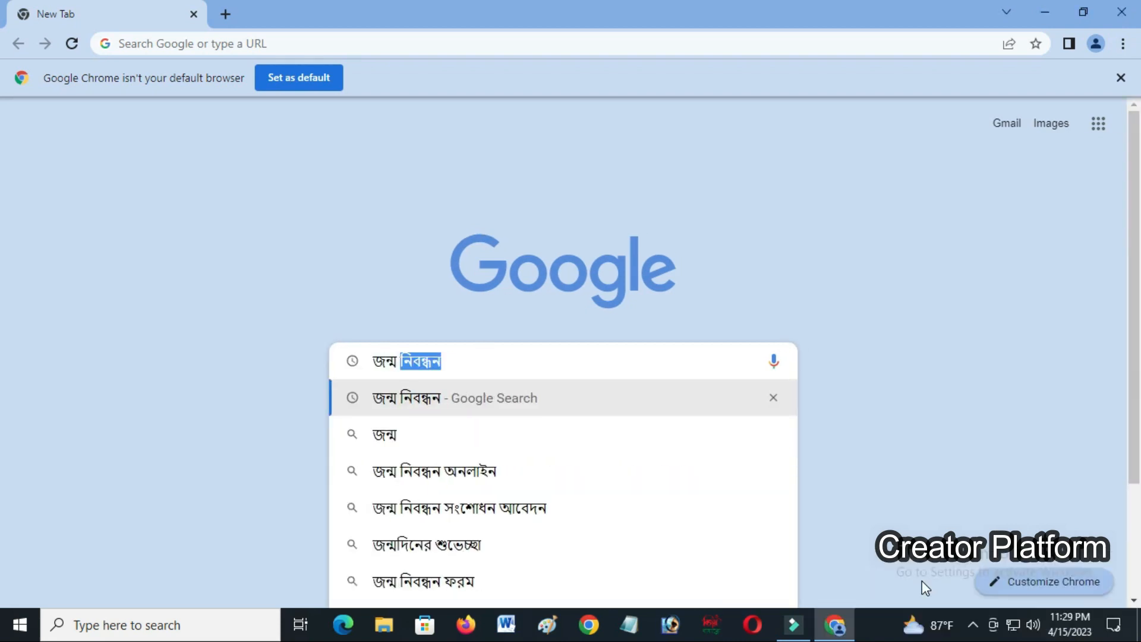
pyautogui.click(515, 399)
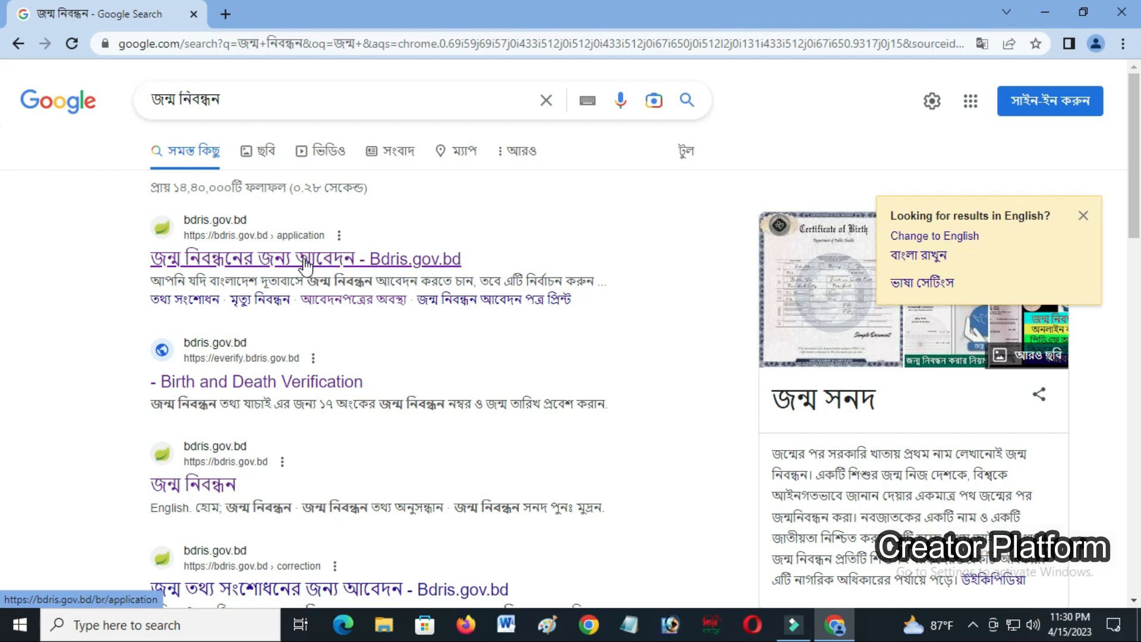
# - Open the bdris.gov.bd birth registration application page and show the জন্ম নিবন্ধন dropdown menu
pyautogui.click(305, 261)
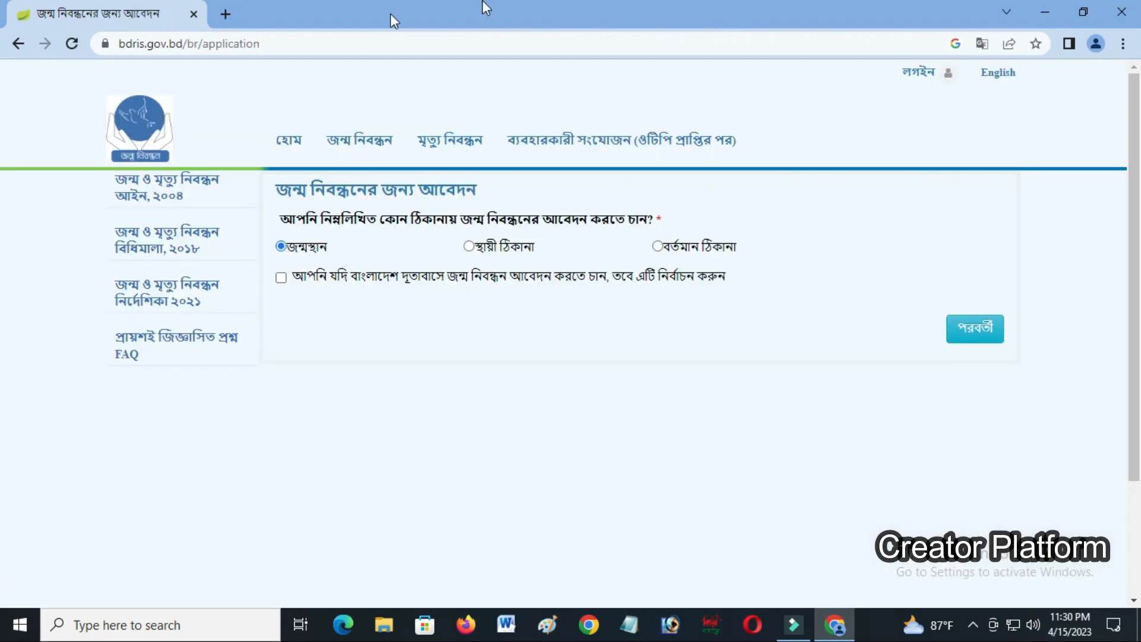
pyautogui.moveTo(370, 165)
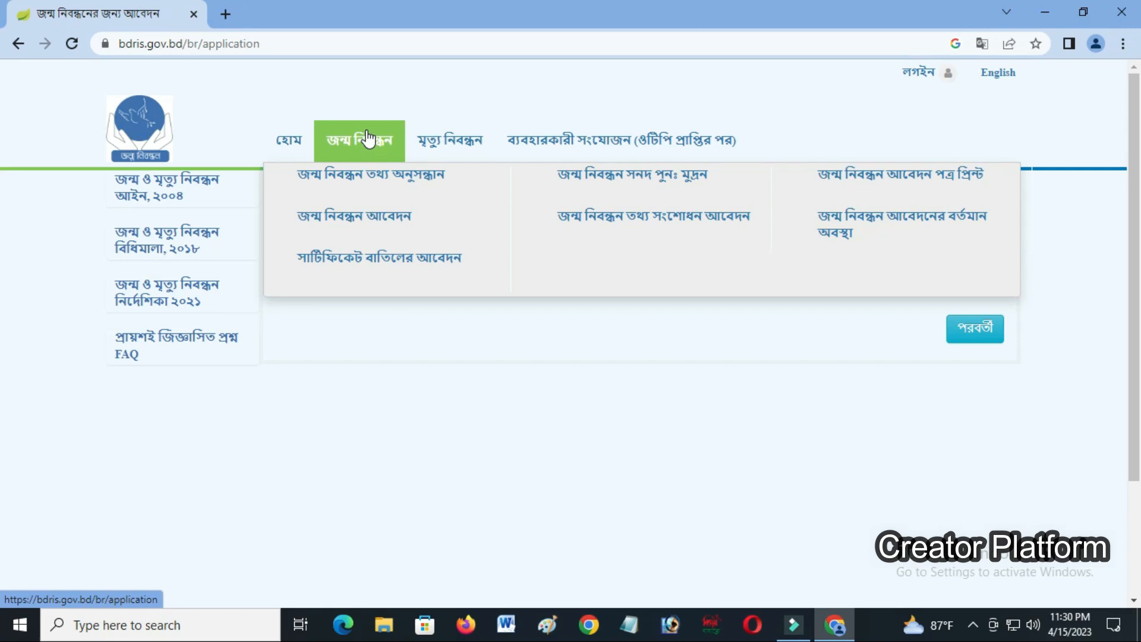
pyautogui.moveTo(450, 142)
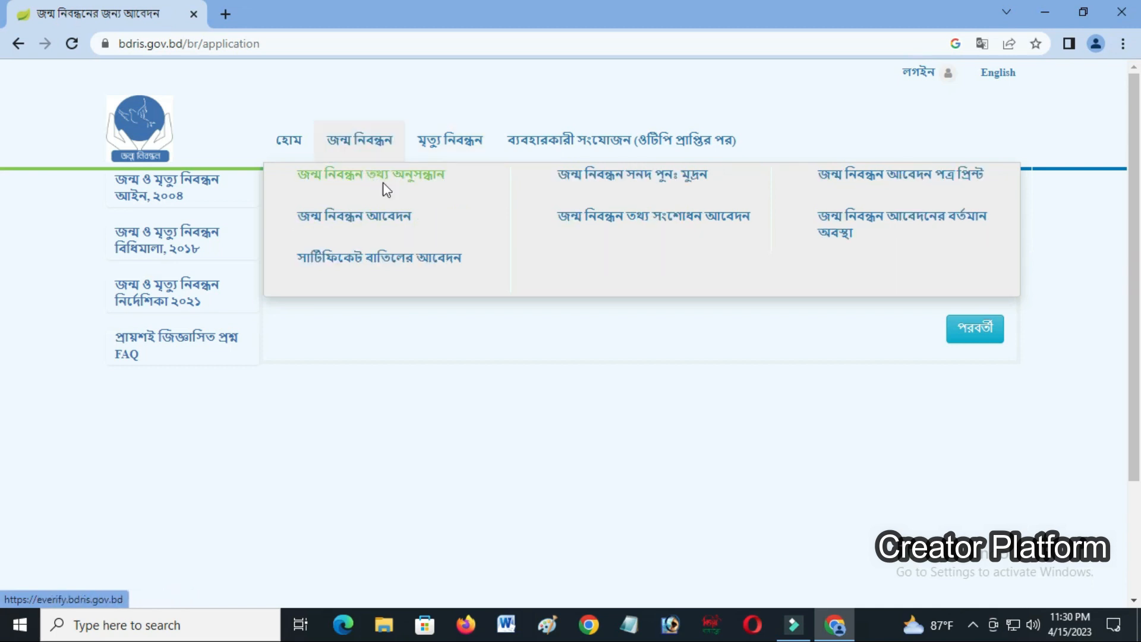
# - Go to the application status page, keep জন্ম নিবন্ধন আবেদন as the type, and focus the Application ID field
pyautogui.click(859, 229)
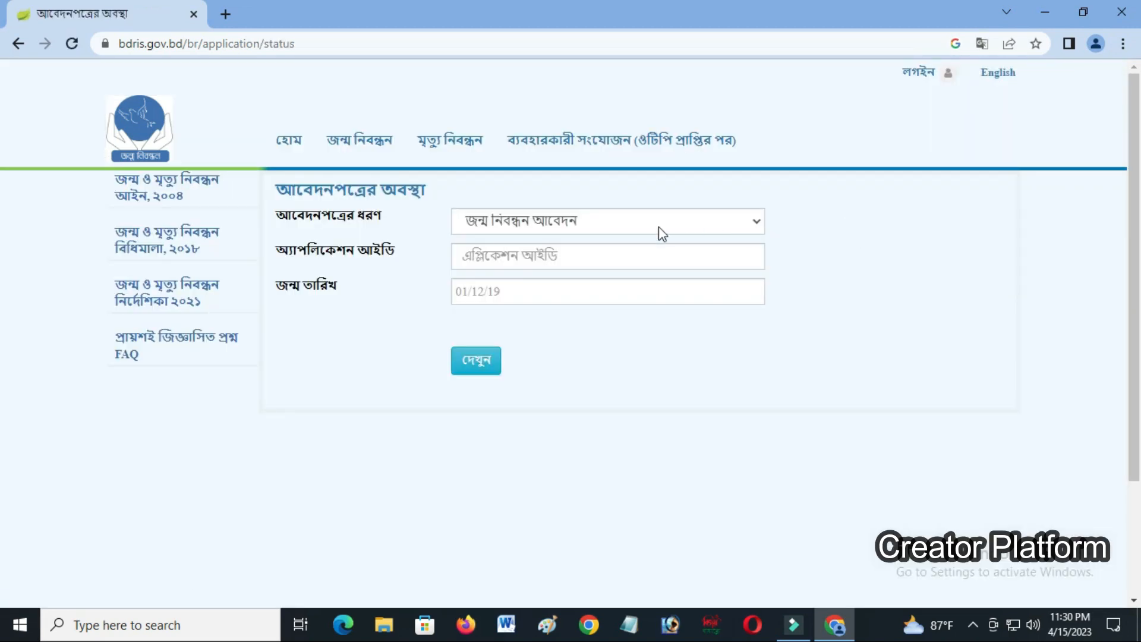
pyautogui.click(622, 226)
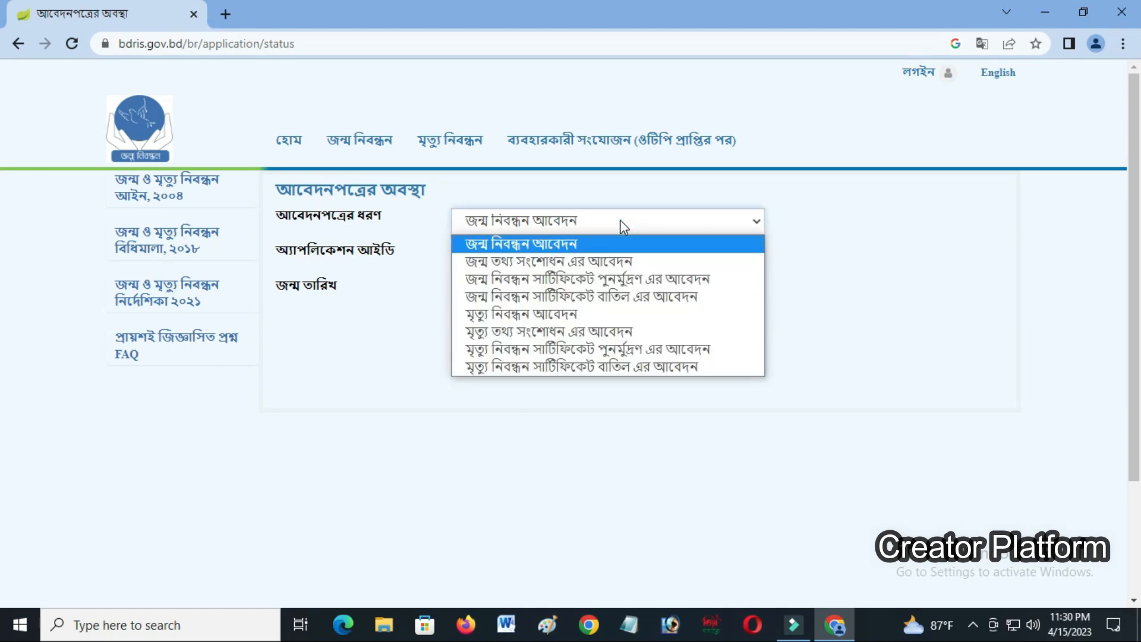
pyautogui.click(621, 225)
pyautogui.click(565, 251)
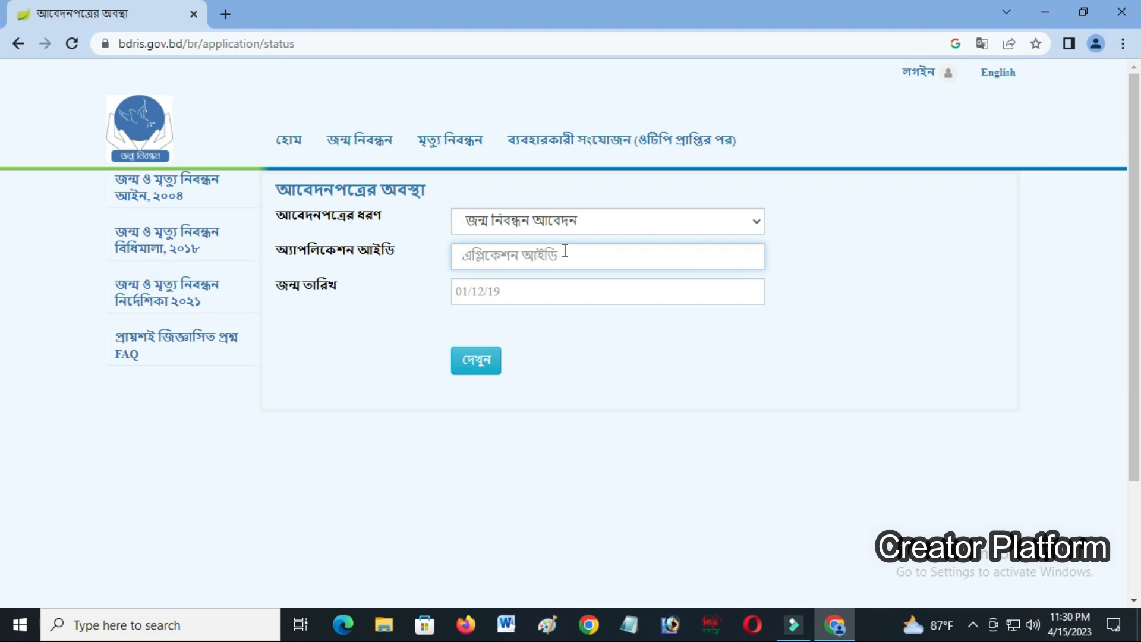
pyautogui.write('২')
pyautogui.press('BackSpace')
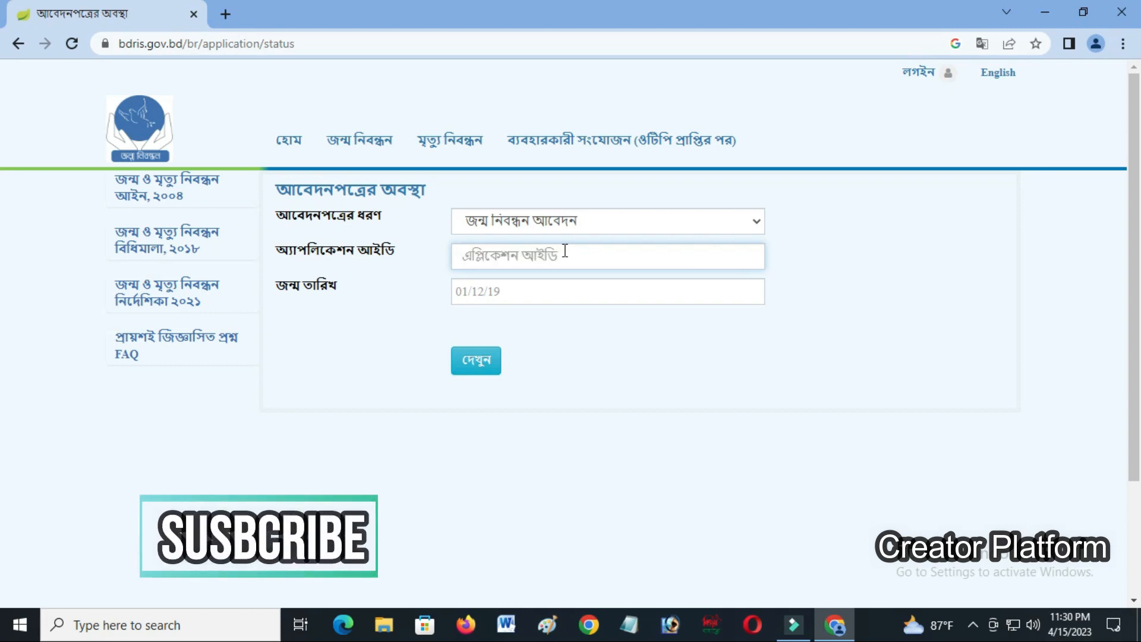
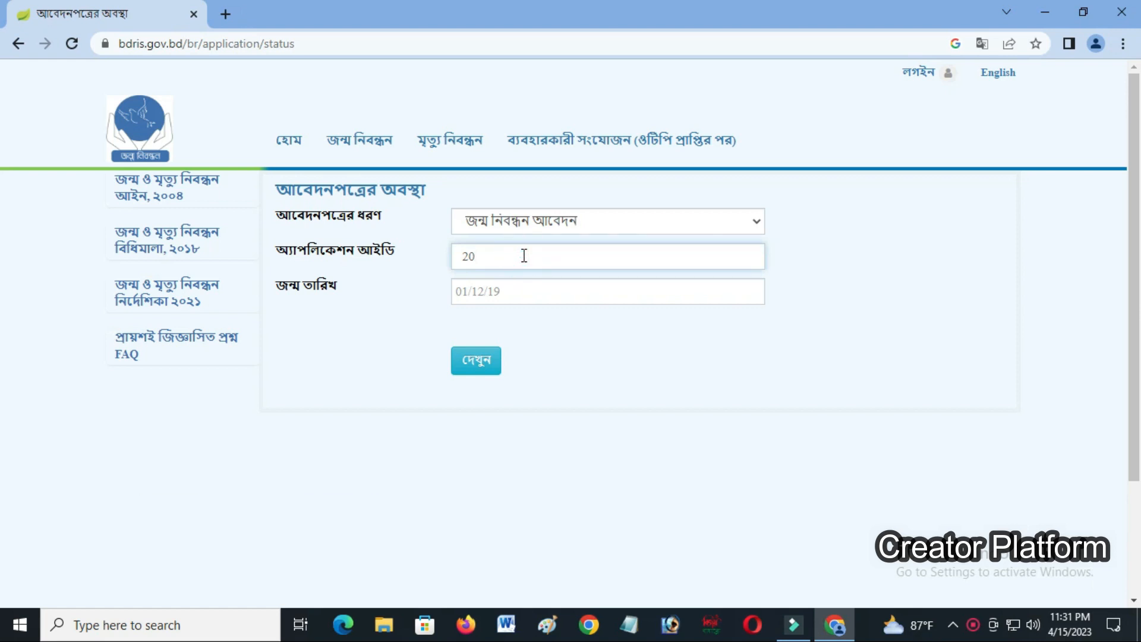
pyautogui.click(488, 295)
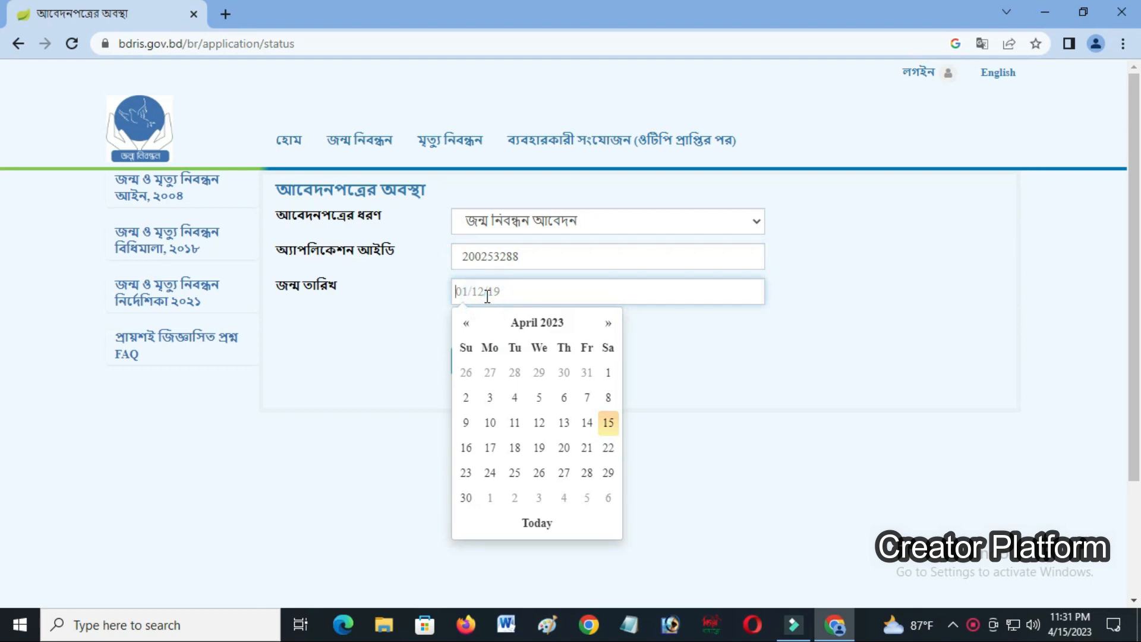
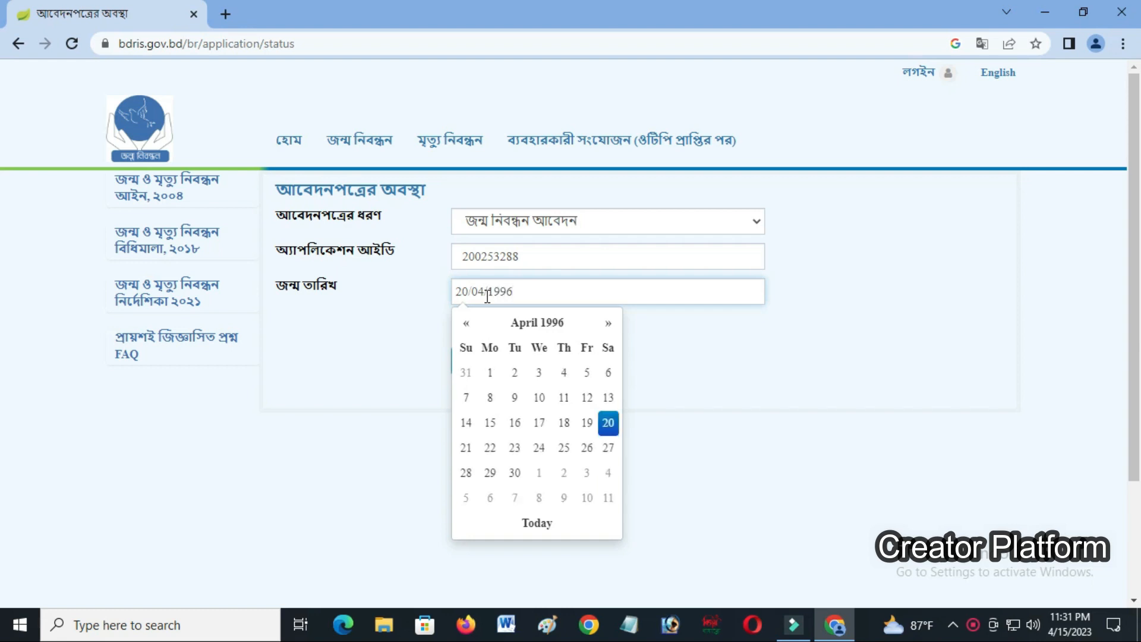
pyautogui.press('Return')
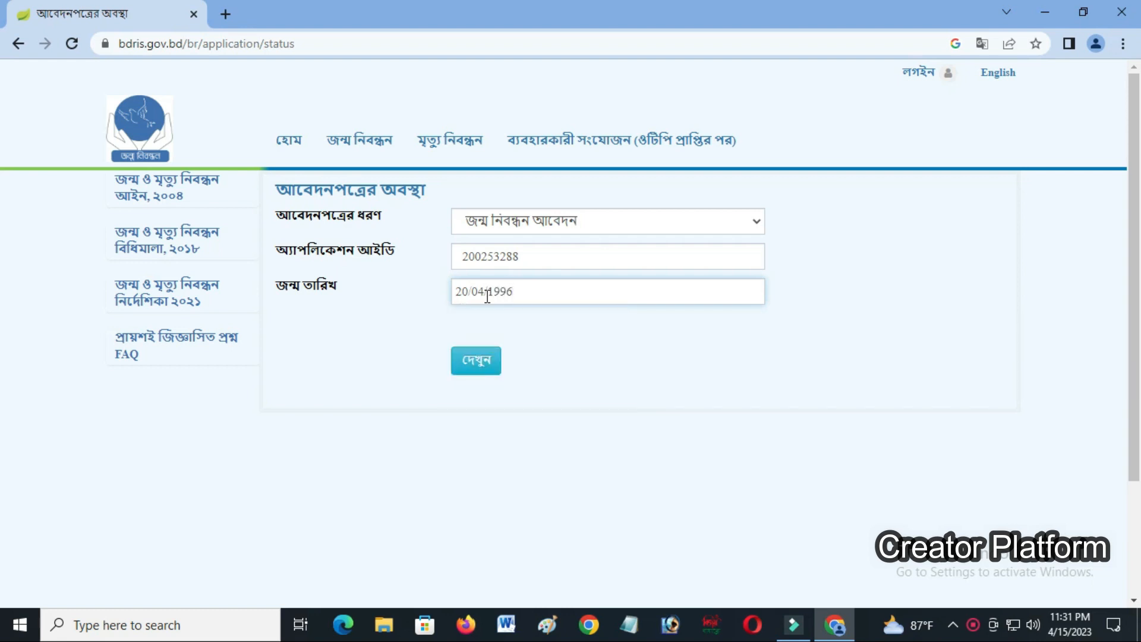
pyautogui.click(483, 367)
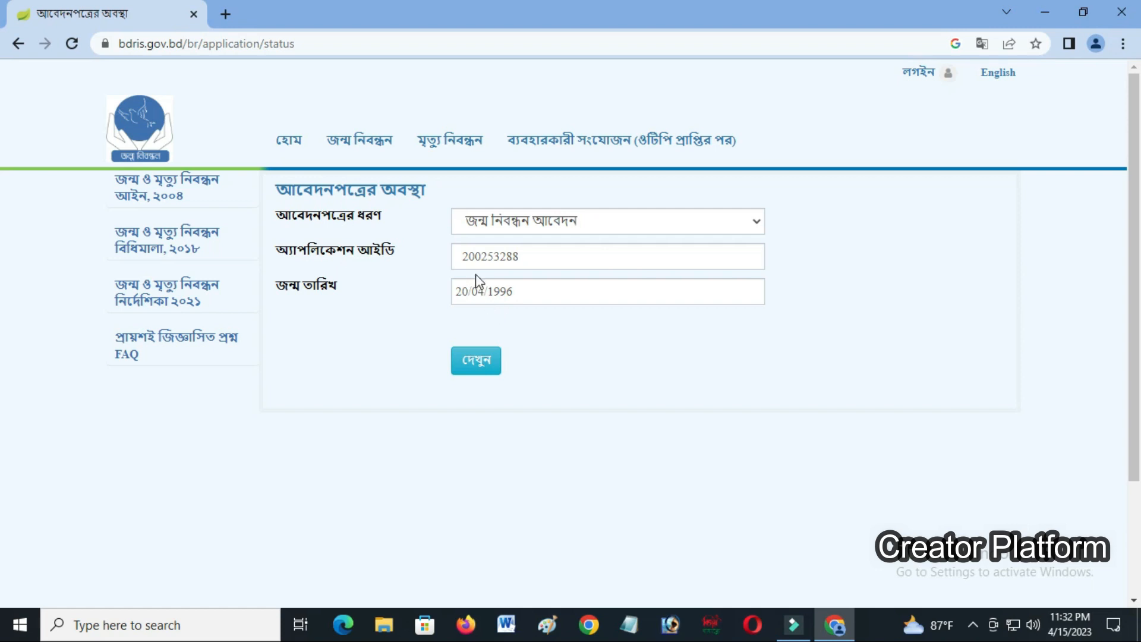
pyautogui.click(483, 258)
pyautogui.click(527, 257)
pyautogui.press('BackSpace')
pyautogui.press('BackSpace')
pyautogui.press('BackSpace')
pyautogui.press('BackSpace')
pyautogui.press('BackSpace')
pyautogui.press('BackSpace')
pyautogui.press('BackSpace')
pyautogui.press('BackSpace')
pyautogui.press('BackSpace')
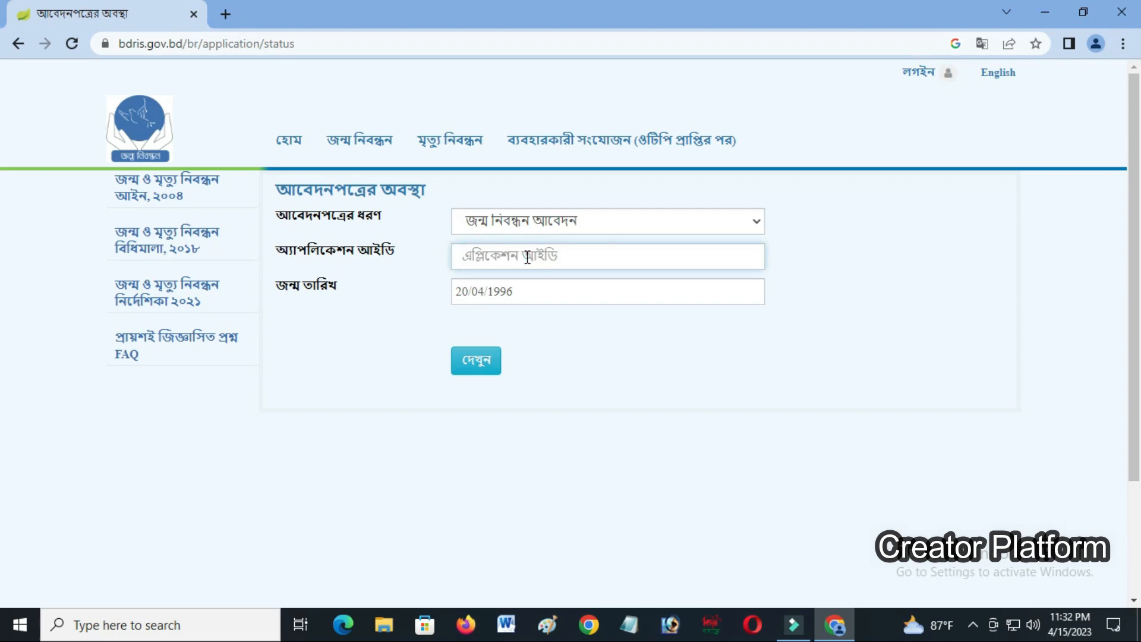
pyautogui.click(511, 252)
pyautogui.click(529, 296)
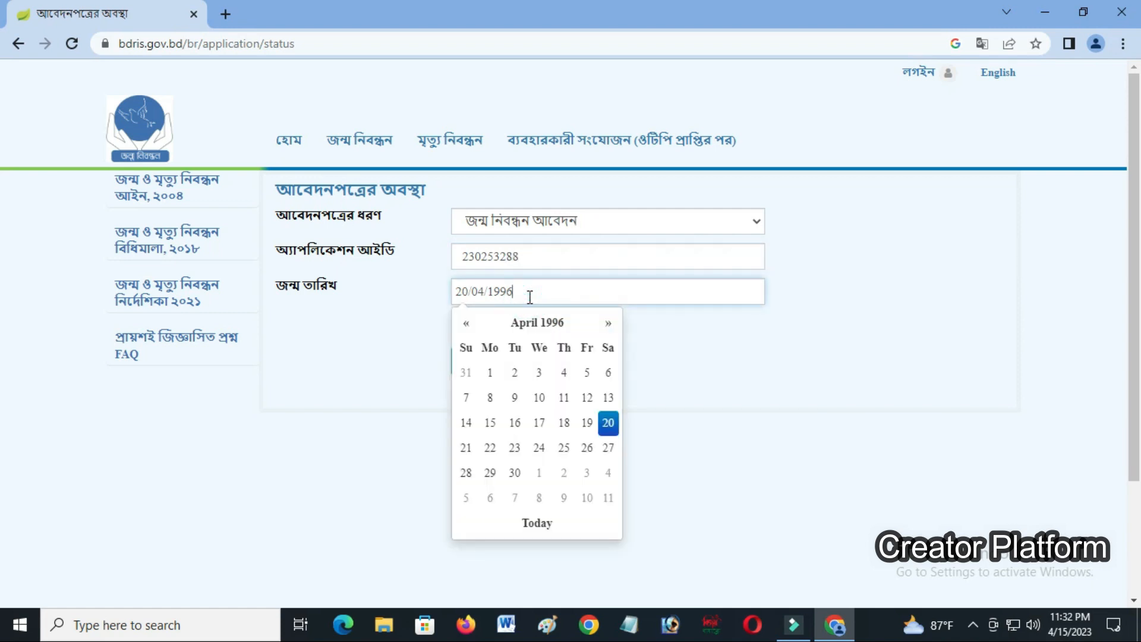
pyautogui.click(607, 423)
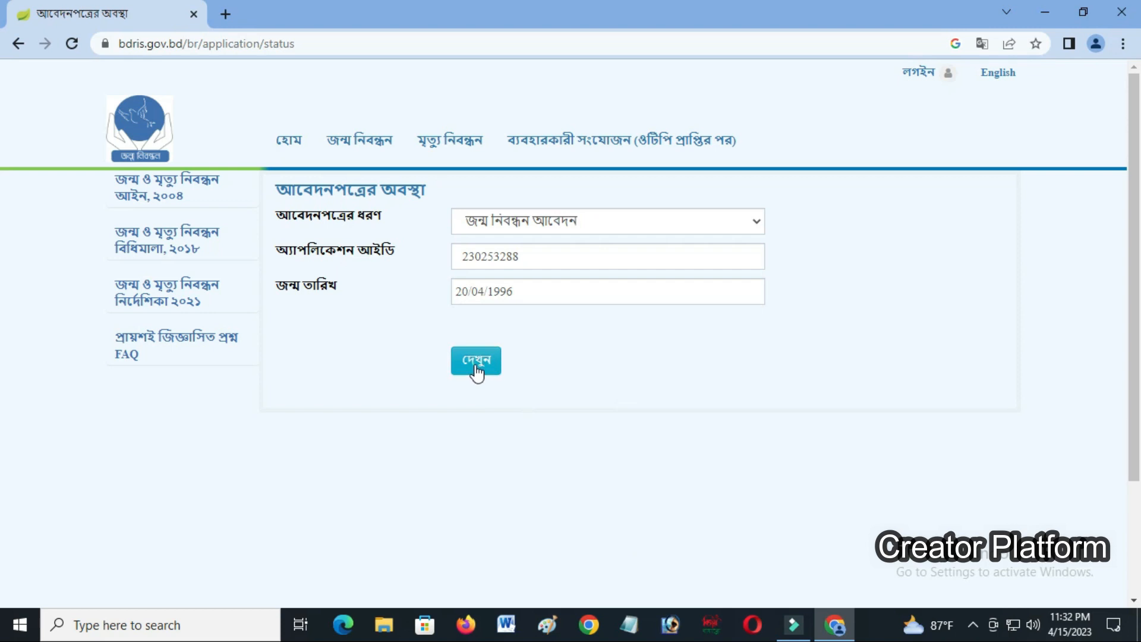
pyautogui.click(476, 367)
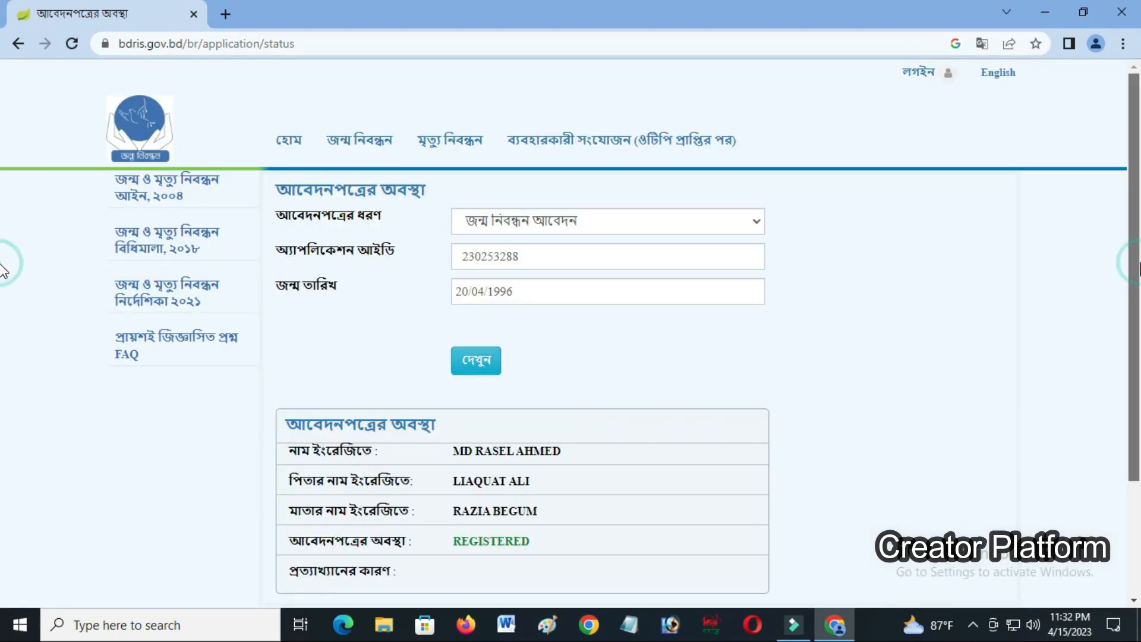
# - Scroll through the result to read the applicant's and parents' names and the REGISTERED status
pyautogui.scroll(-2, 3, 271)
pyautogui.scroll(-1, 3, 353)
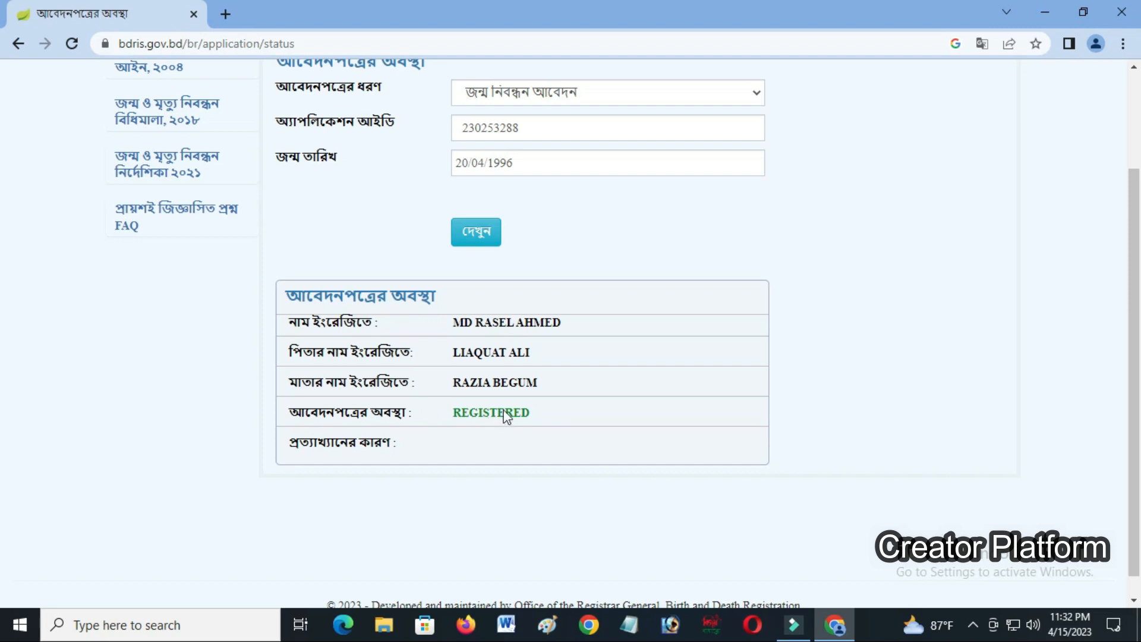
pyautogui.scroll(-1, 3, 345)
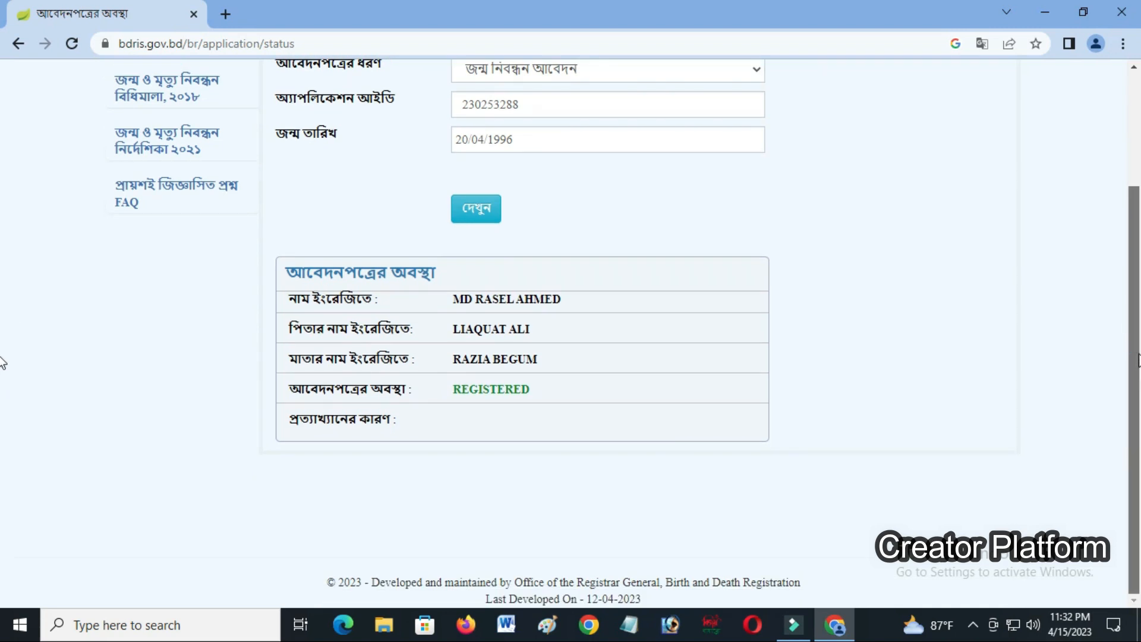
pyautogui.scroll(2, 3, 344)
pyautogui.scroll(1, 3, 291)
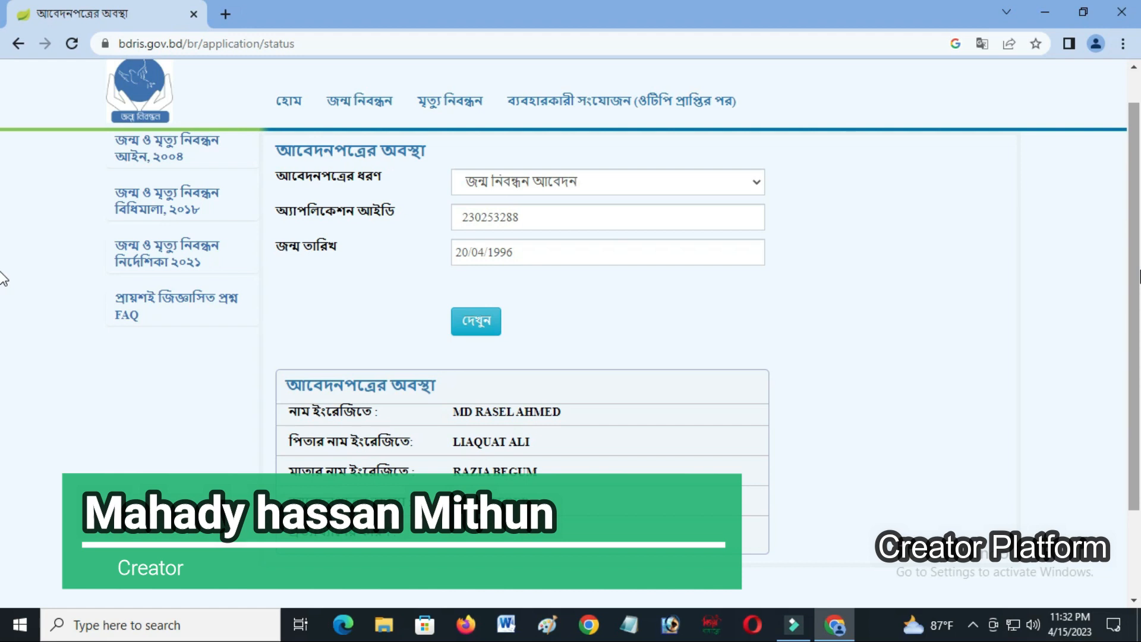
pyautogui.moveTo(1140, 269); pyautogui.dragTo(1133, 240)
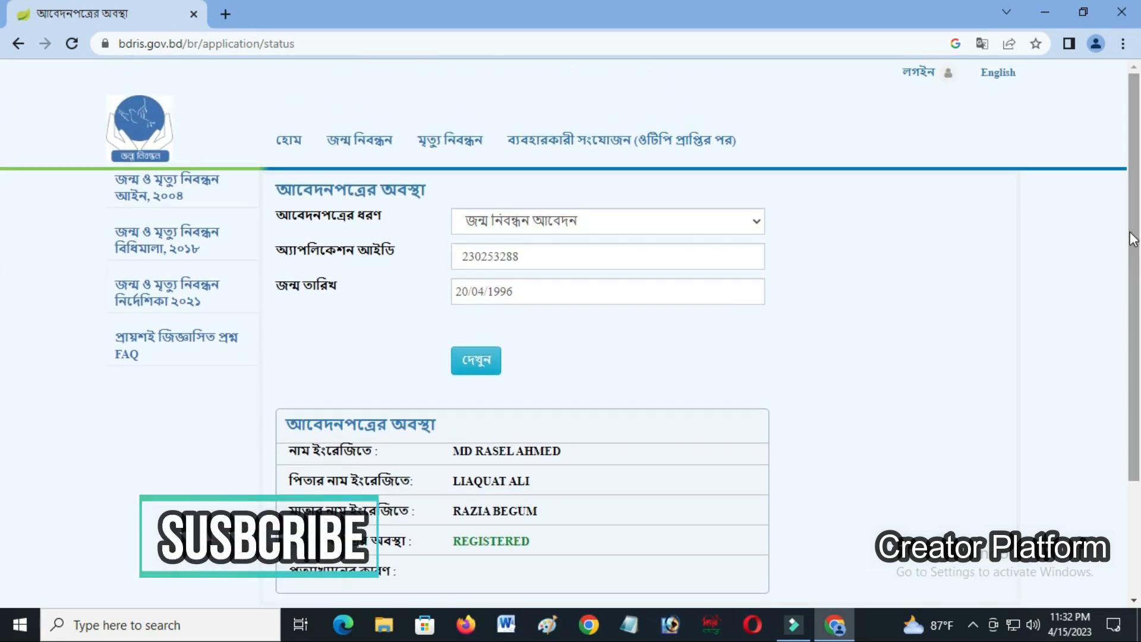